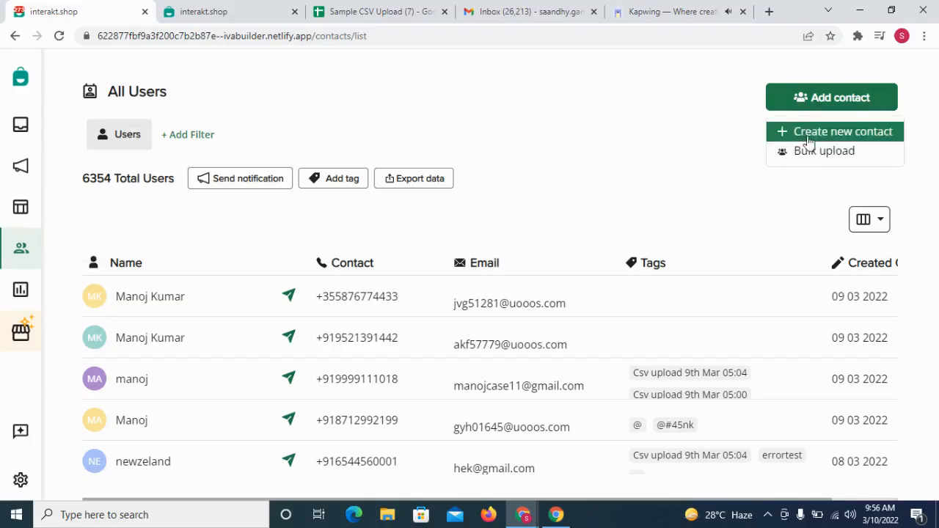
# - Bring up the bulk contact upload dialog from the All Users page
pyautogui.click(813, 156)
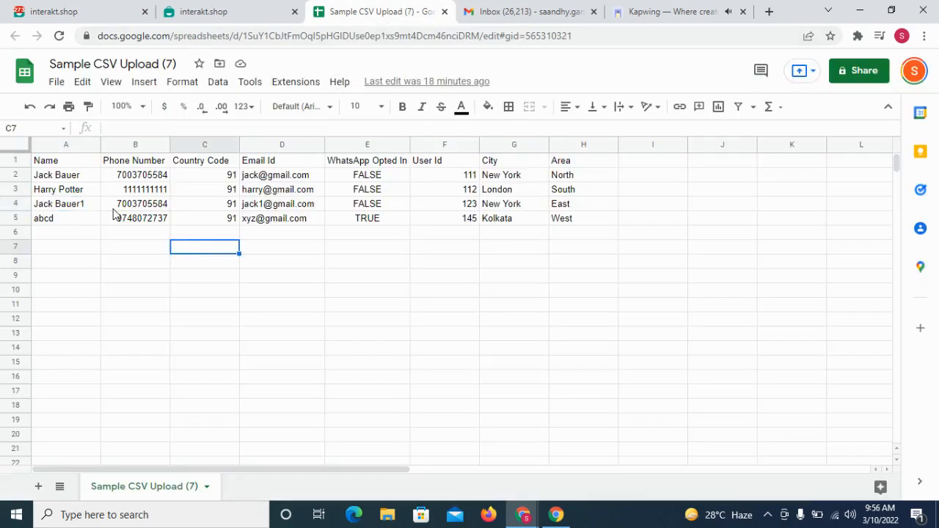
pyautogui.moveTo(146, 163); pyautogui.dragTo(147, 220)
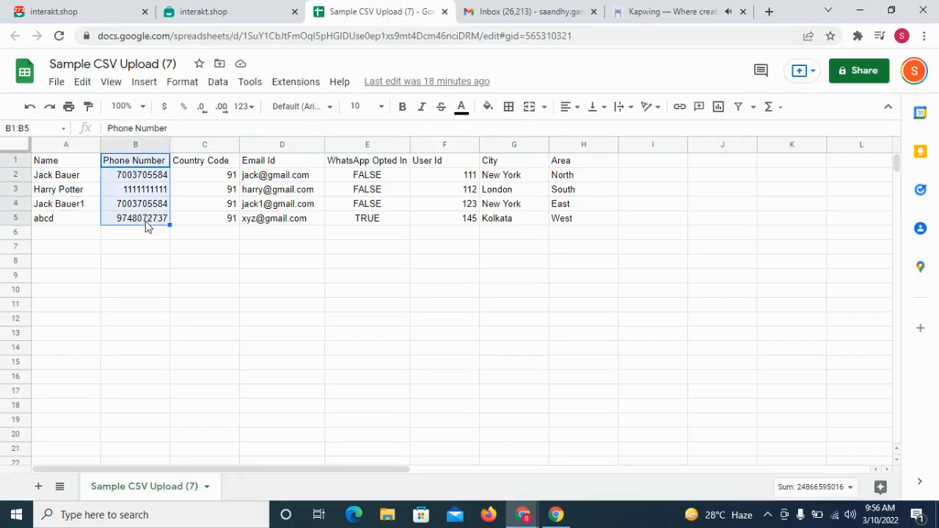
pyautogui.moveTo(195, 163); pyautogui.dragTo(201, 221)
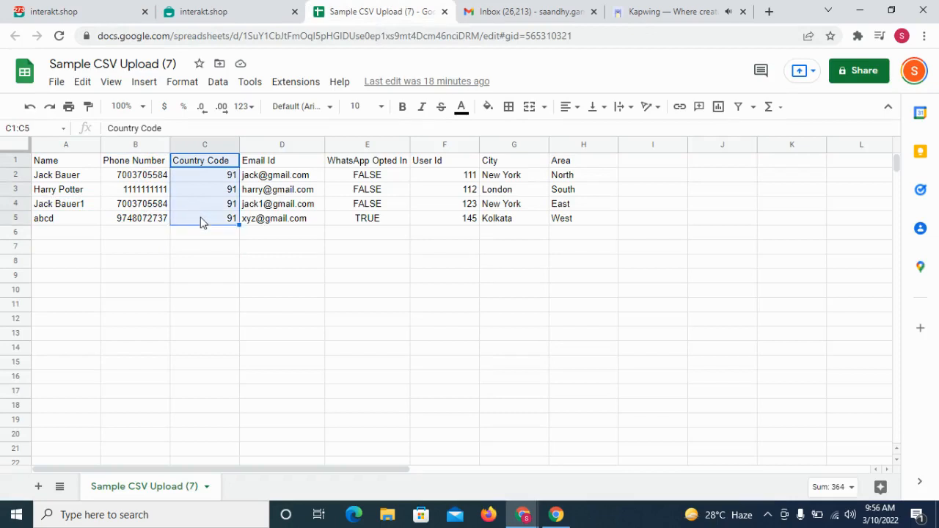
pyautogui.click(200, 239)
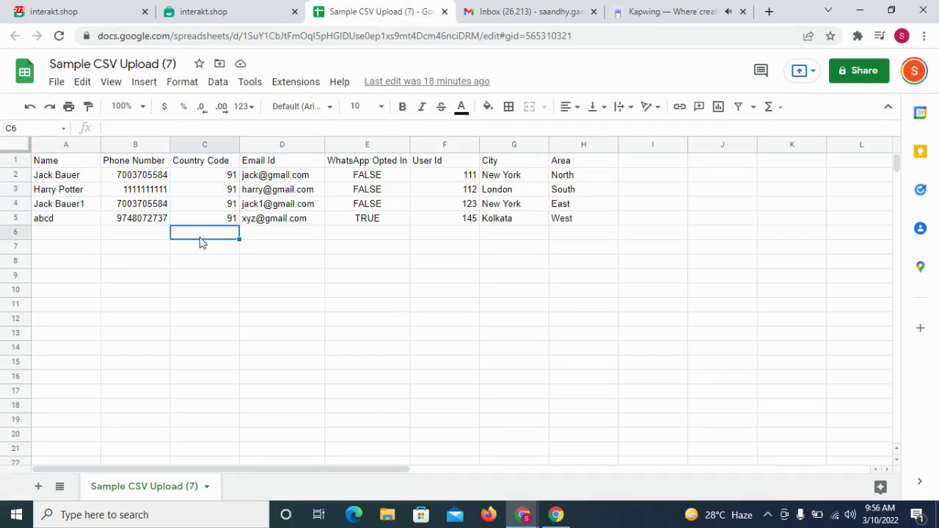
pyautogui.click(71, 165)
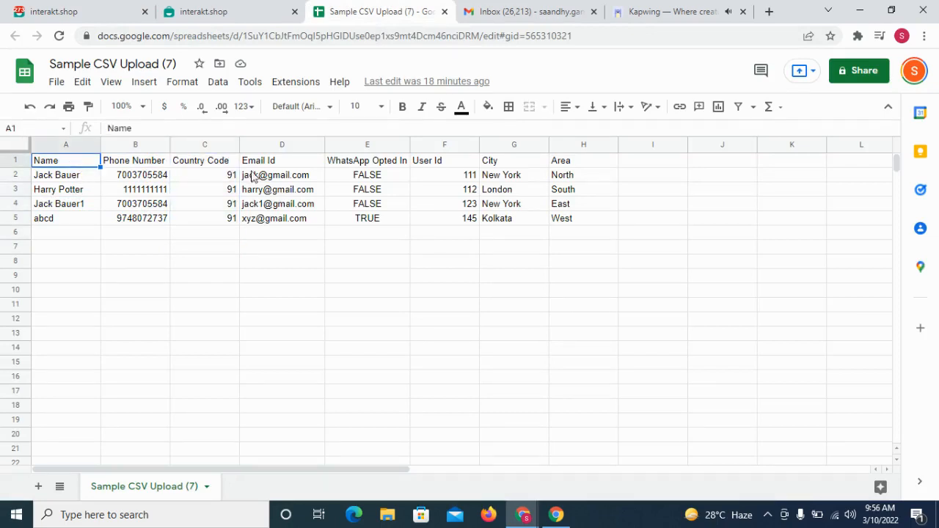
pyautogui.keyDown('ctrl'); pyautogui.click(290, 163); pyautogui.keyUp('ctrl')
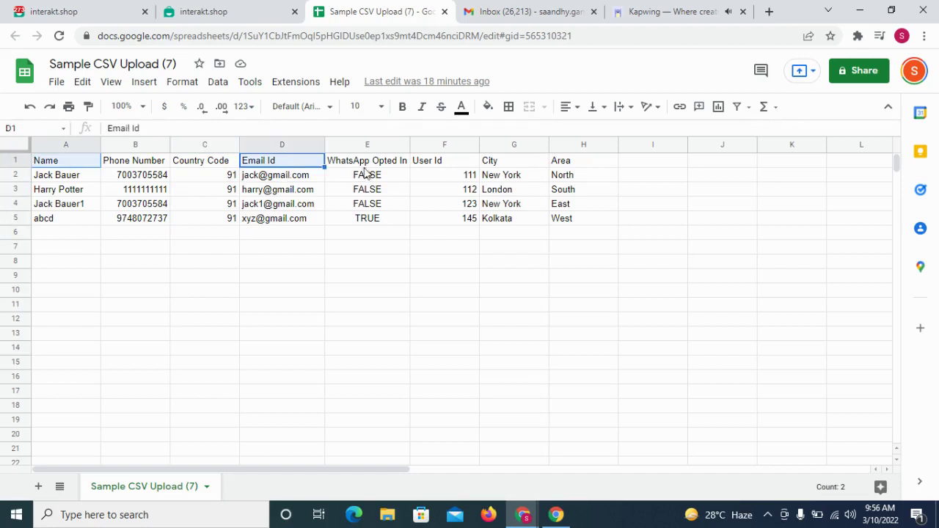
pyautogui.keyDown('ctrl'); pyautogui.click(428, 165); pyautogui.keyUp('ctrl')
pyautogui.keyDown('ctrl'); pyautogui.click(509, 163); pyautogui.keyUp('ctrl')
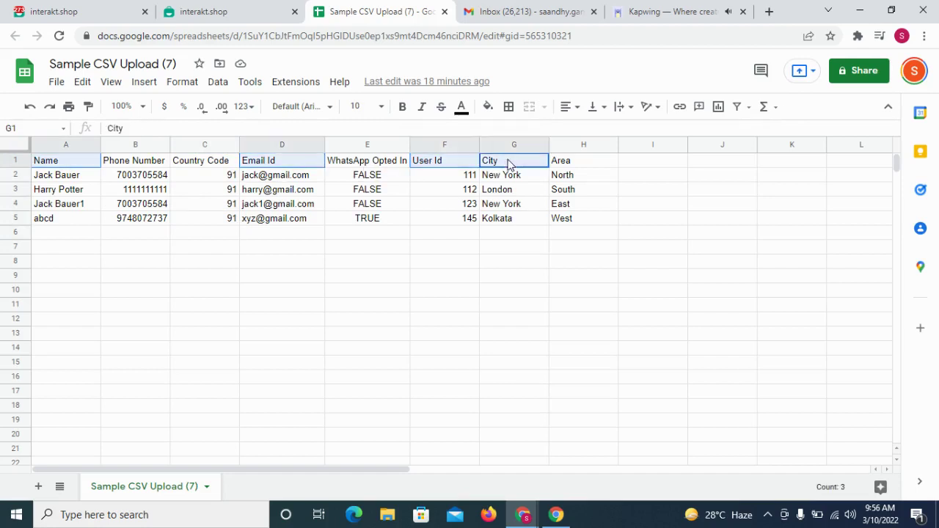
pyautogui.keyDown('shift'); pyautogui.click(569, 164); pyautogui.keyUp('shift')
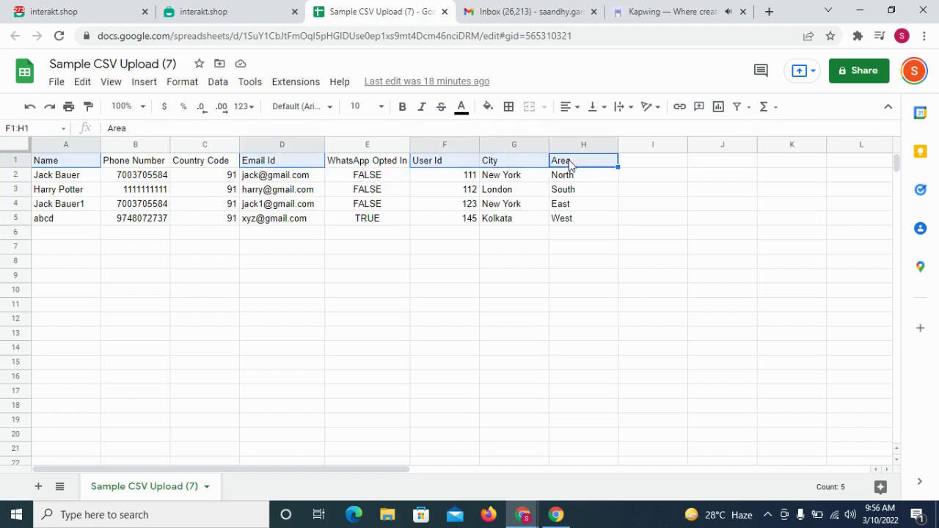
pyautogui.click(402, 167)
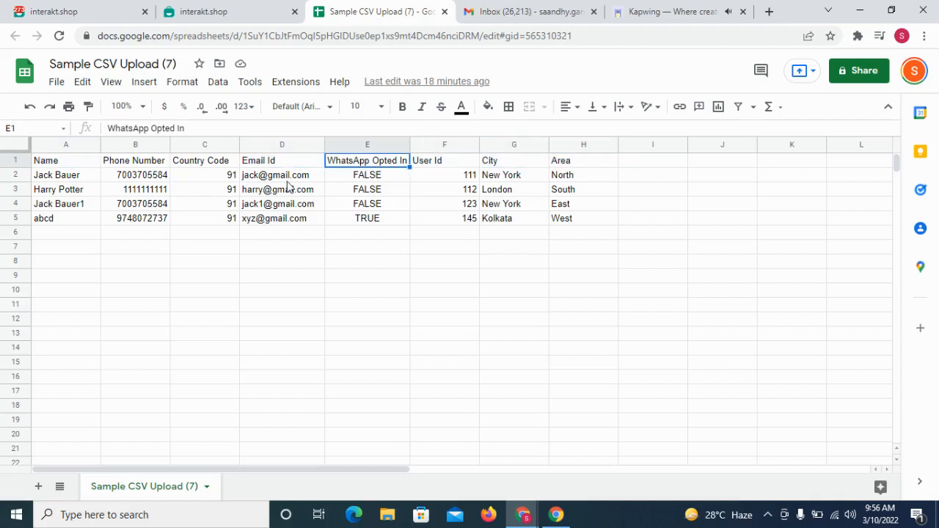
pyautogui.moveTo(377, 167); pyautogui.dragTo(375, 221)
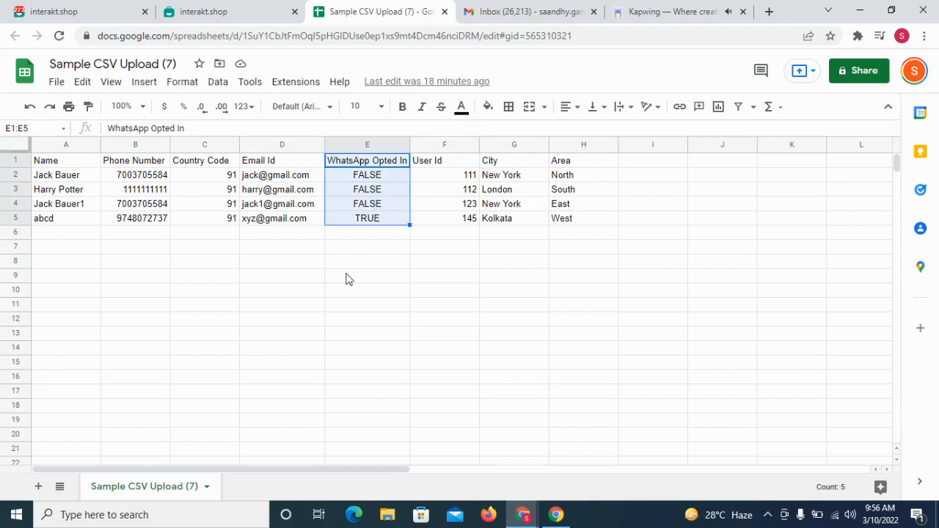
# - Compare the Jack Bauer and Jack Bauer1 rows and spot the repeated phone number
pyautogui.click(277, 253)
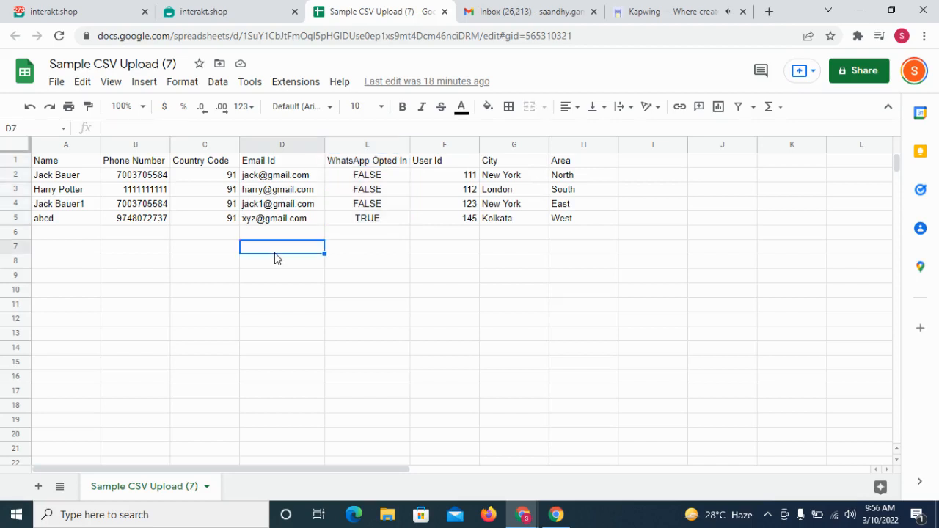
pyautogui.click(16, 176)
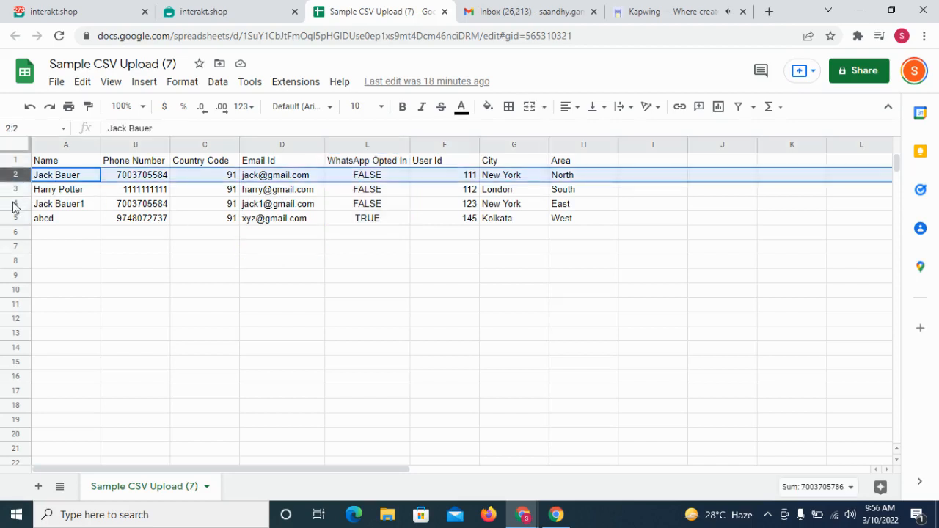
pyautogui.keyDown('ctrl'); pyautogui.click(15, 206); pyautogui.keyUp('ctrl')
pyautogui.click(145, 177)
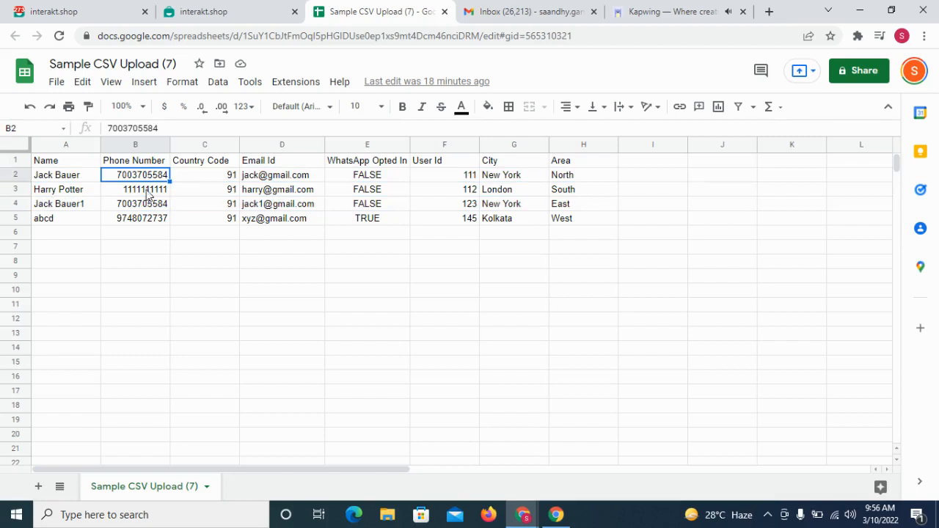
pyautogui.keyDown('ctrl'); pyautogui.click(147, 205); pyautogui.keyUp('ctrl')
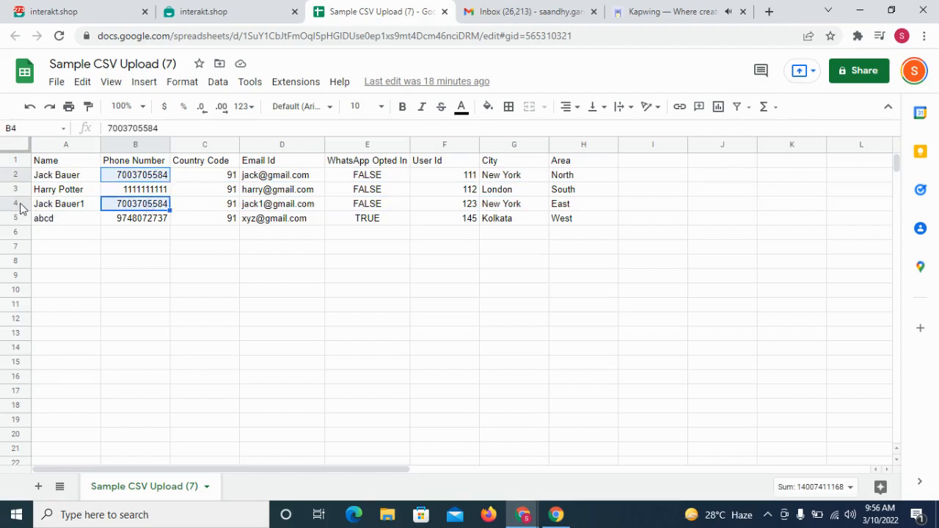
# - Delete the duplicate Jack Bauer1 row so three contacts remain
pyautogui.rightClick(16, 203)
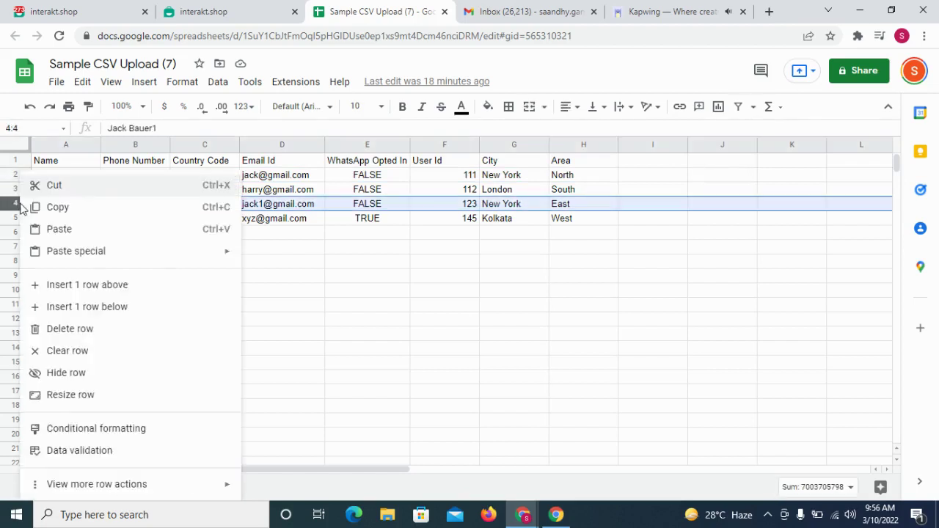
pyautogui.click(86, 331)
pyautogui.click(281, 262)
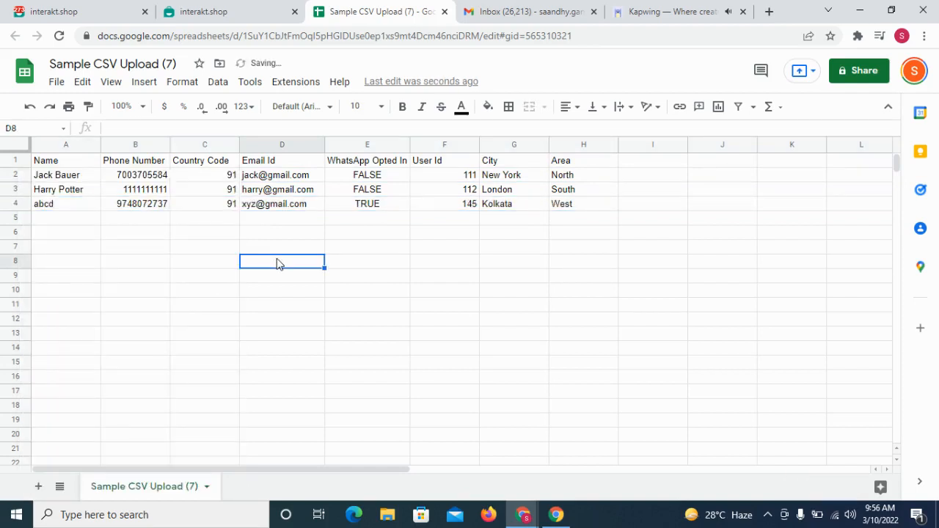
pyautogui.click(149, 205)
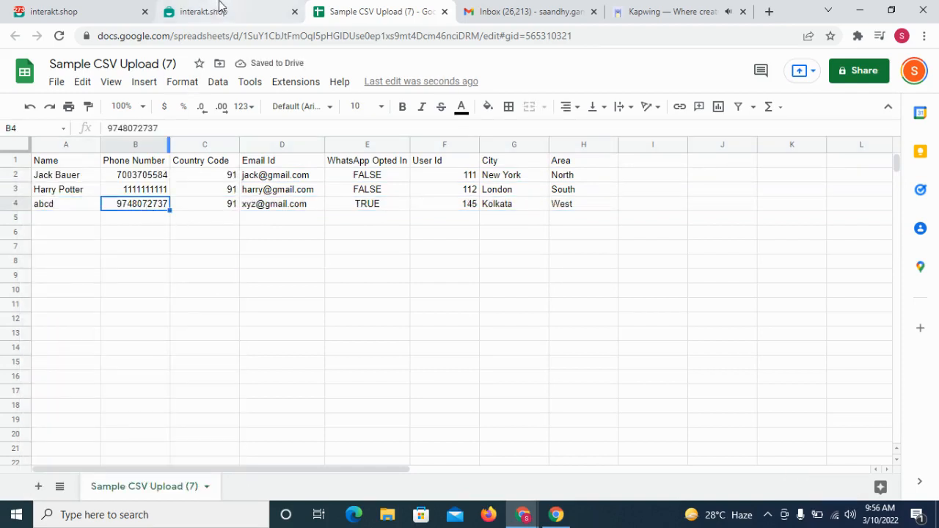
pyautogui.click(251, 6)
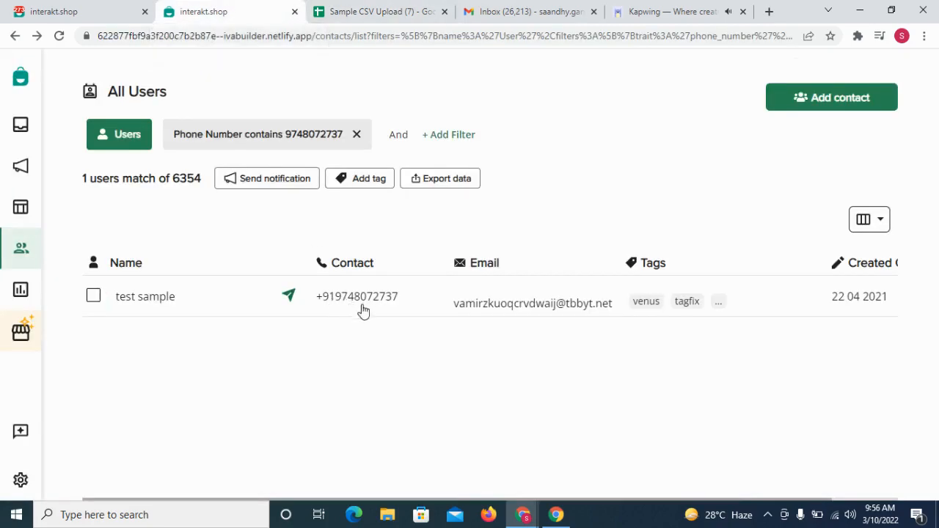
pyautogui.click(345, 12)
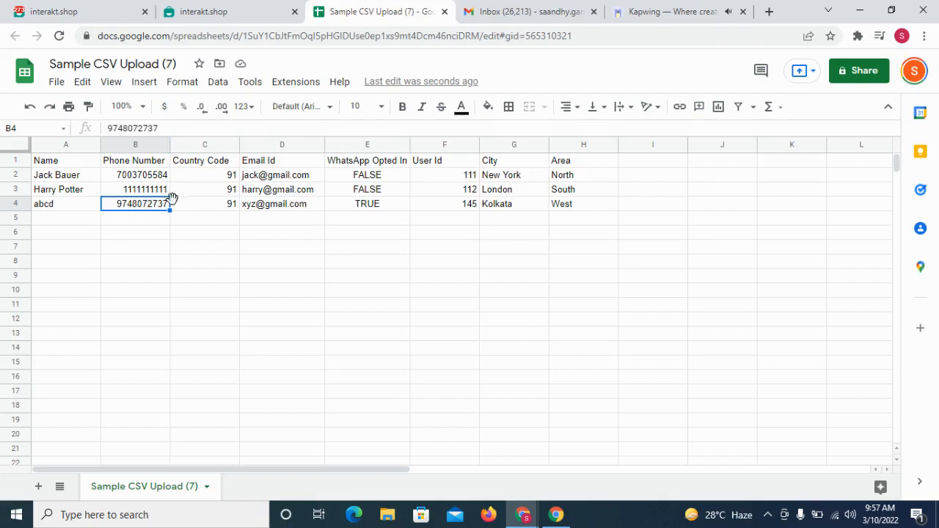
pyautogui.click(220, 11)
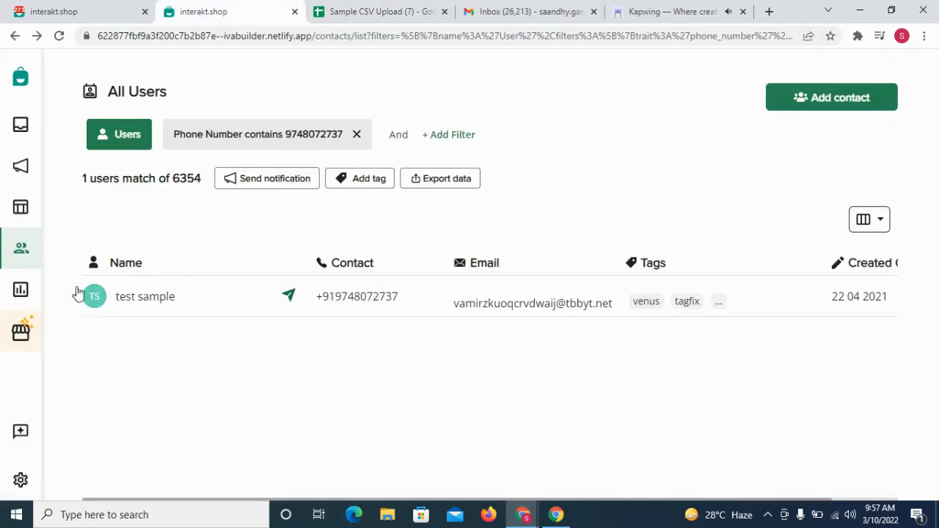
pyautogui.moveTo(144, 307)
pyautogui.click(373, 10)
pyautogui.click(56, 208)
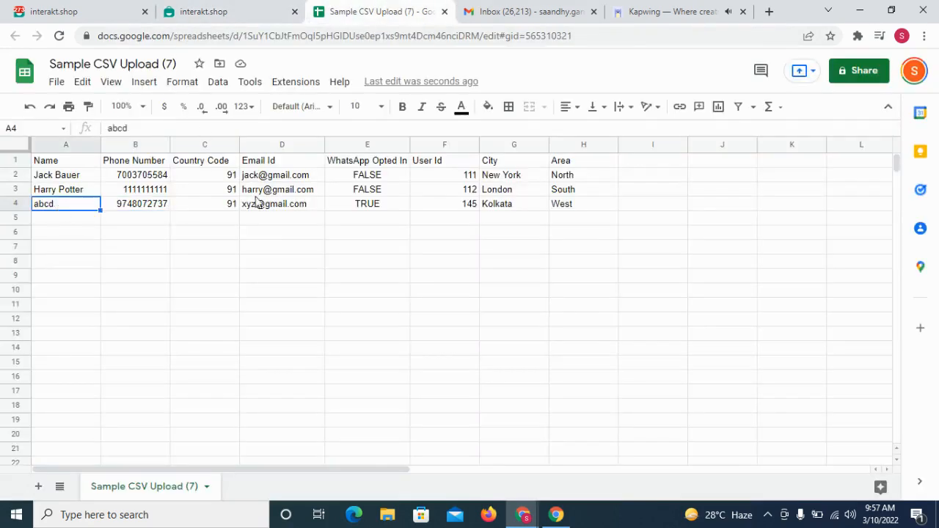
# - Proceed to column mapping and map column 3 to the Country Code attribute
pyautogui.click(255, 201)
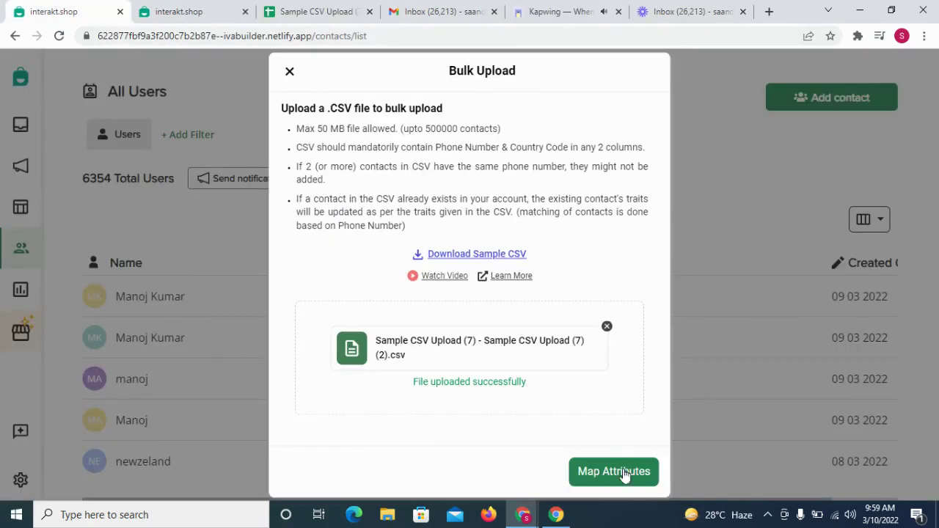
pyautogui.click(625, 476)
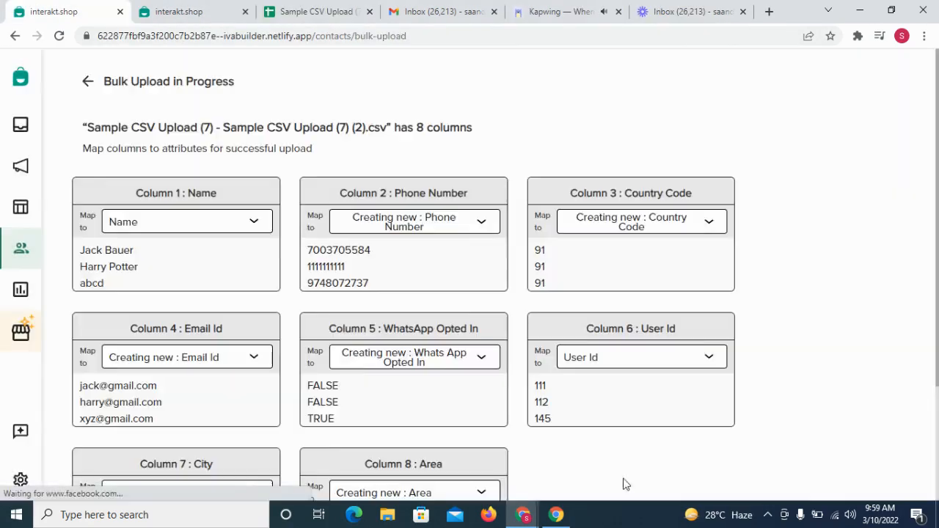
pyautogui.scroll(-1, 250, 267)
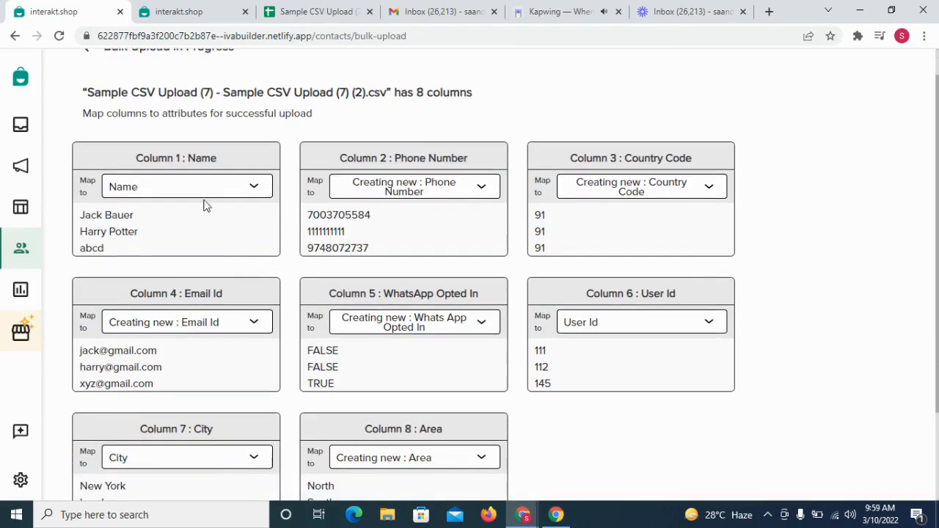
pyautogui.click(437, 188)
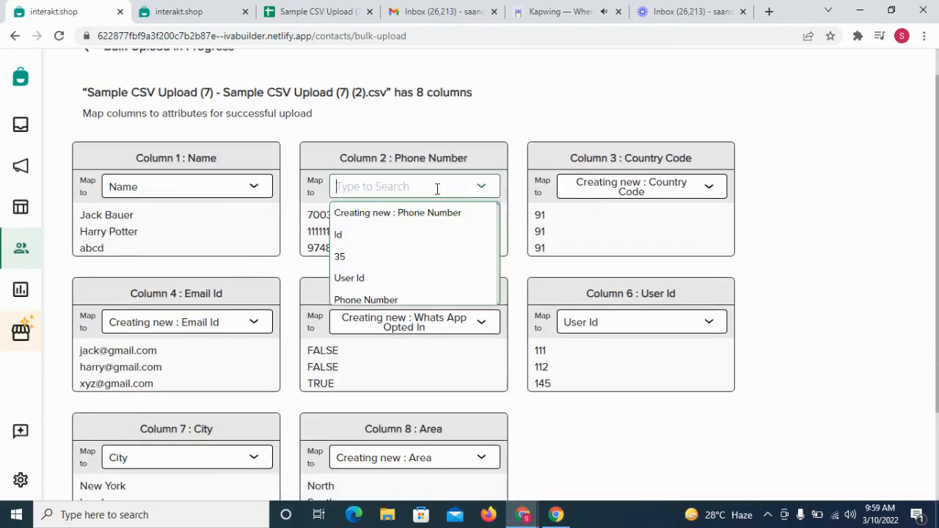
pyautogui.write('phone')
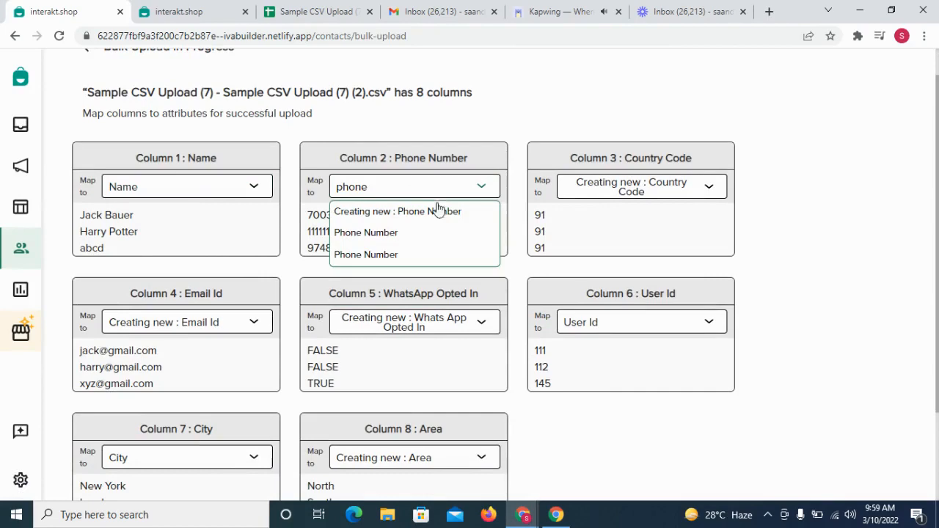
pyautogui.click(440, 232)
pyautogui.click(610, 185)
pyautogui.write('c')
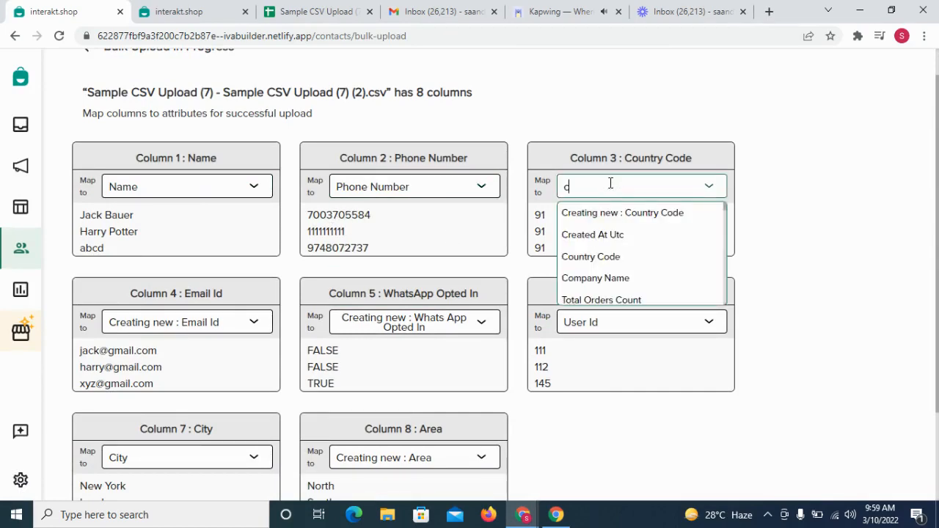
pyautogui.write('oun')
pyautogui.click(613, 234)
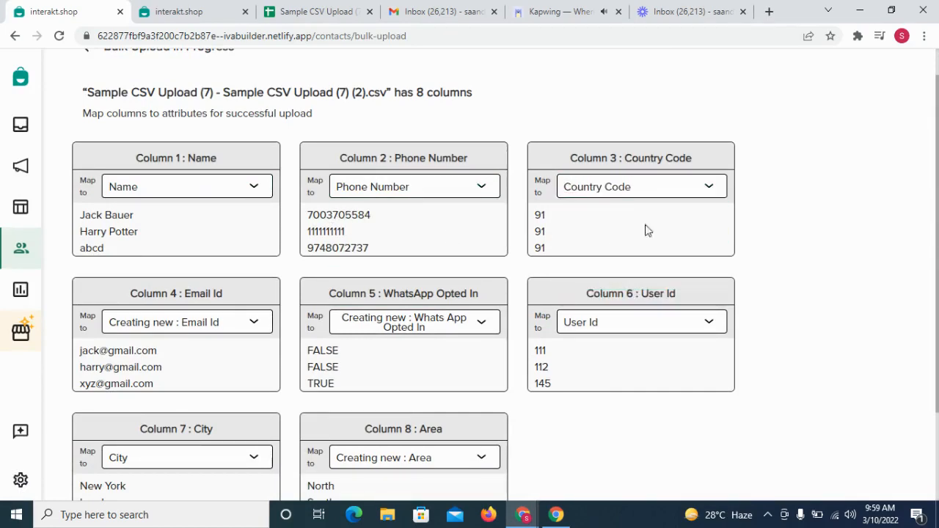
pyautogui.scroll(-2, 781, 218)
# - Map column 4 to Email and column 5 to Whatsapp Opted In, then confirm the mapping
pyautogui.click(224, 217)
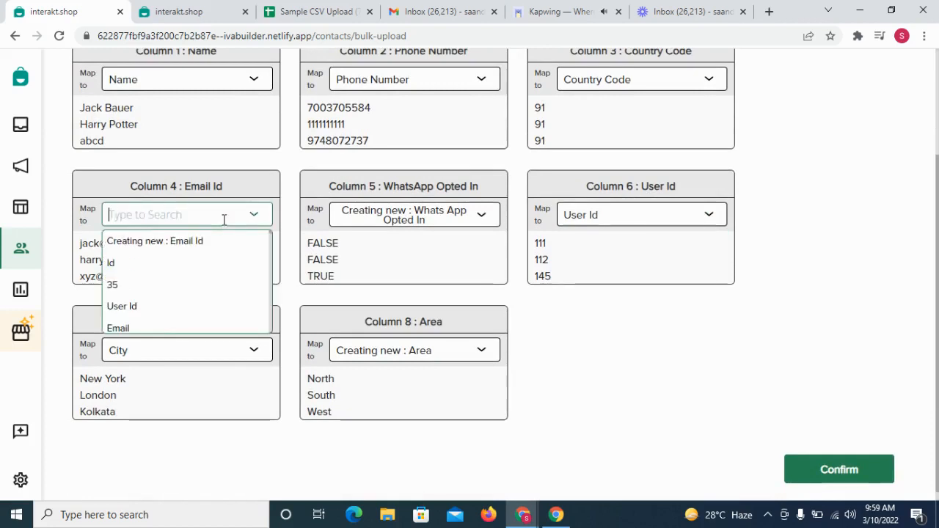
pyautogui.write('email')
pyautogui.click(210, 262)
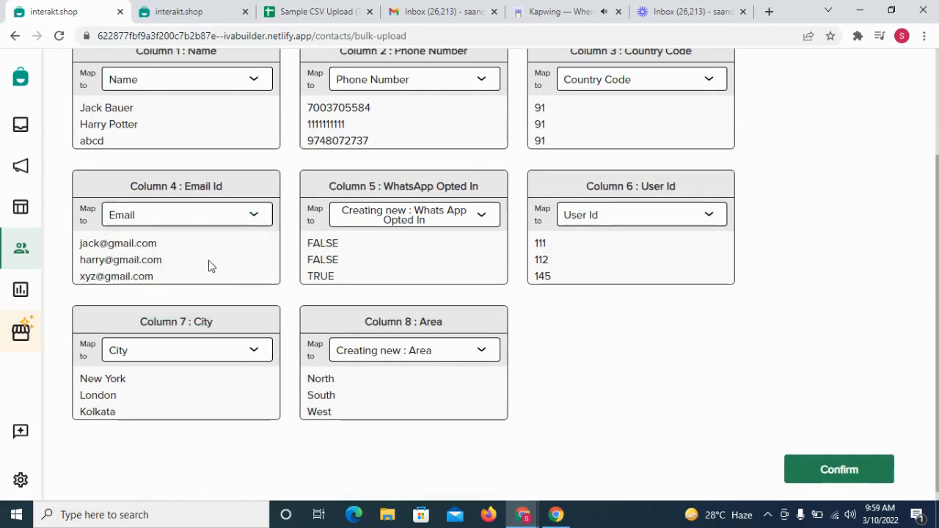
pyautogui.click(384, 223)
pyautogui.write('what')
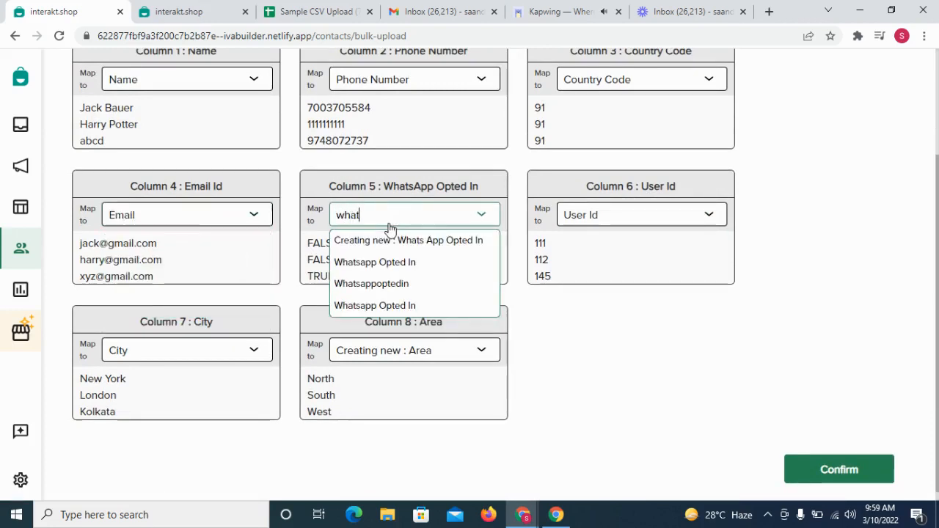
pyautogui.write('s')
pyautogui.click(399, 264)
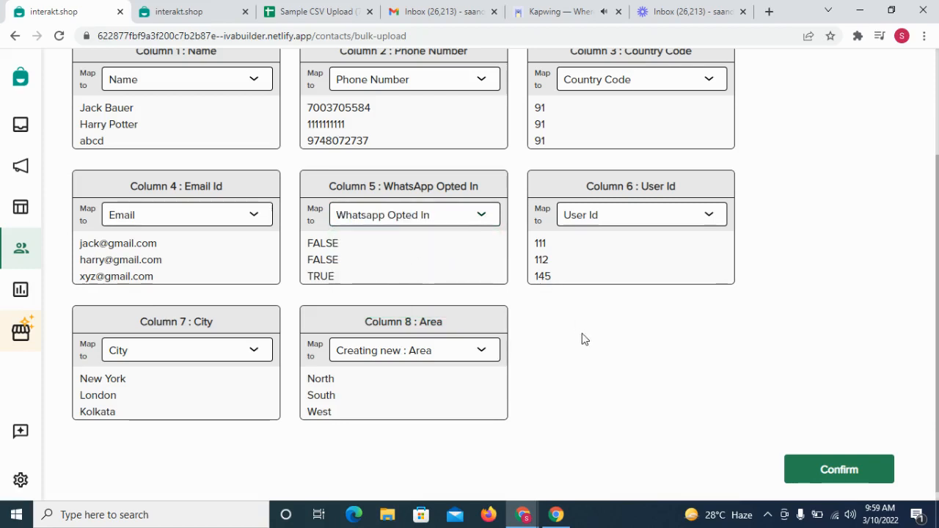
pyautogui.scroll(-1, 377, 375)
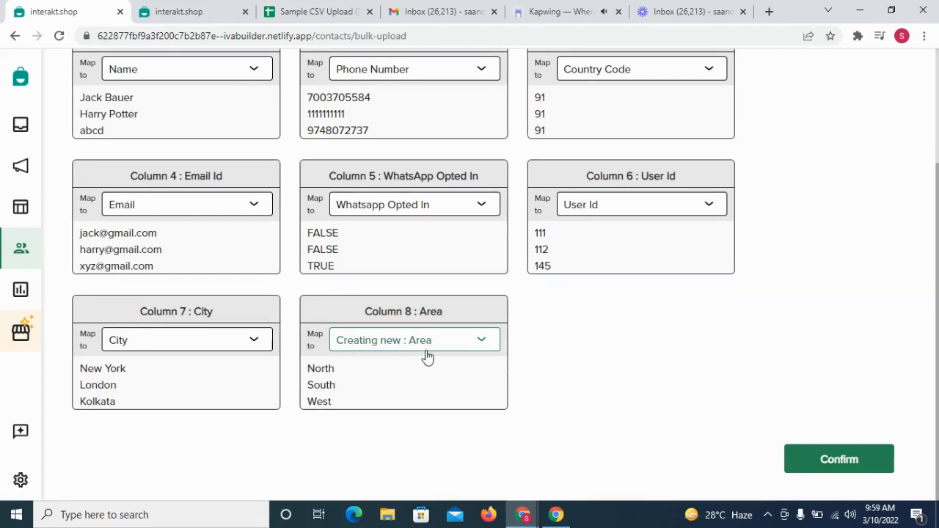
pyautogui.scroll(1, 428, 357)
pyautogui.scroll(1, 428, 357)
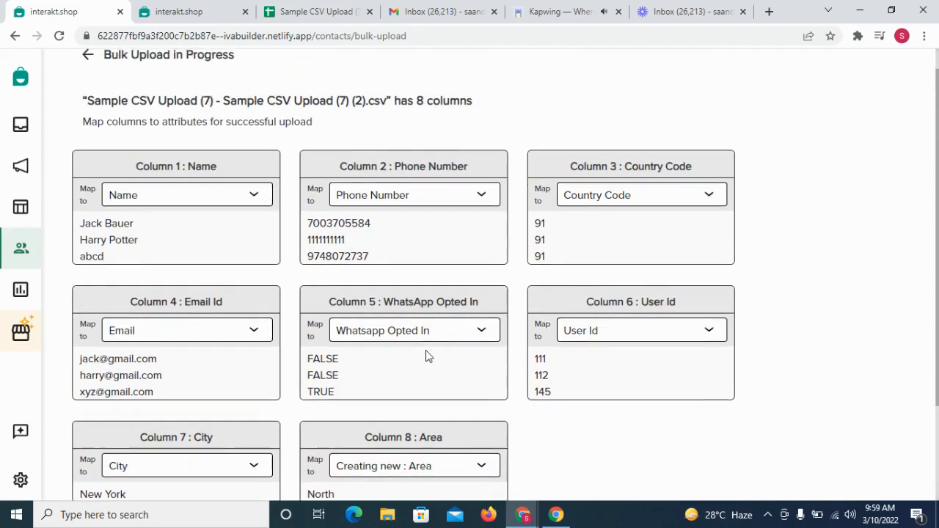
pyautogui.scroll(-2, 428, 357)
pyautogui.click(820, 457)
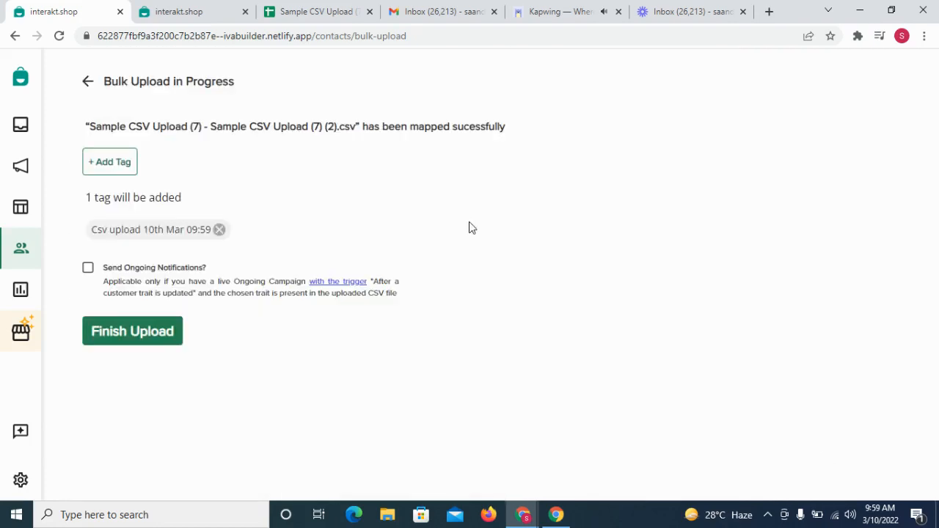
# - Create a 'new customers' tag to be added alongside the Csv upload 10th Mar 09:59 tag
pyautogui.click(106, 162)
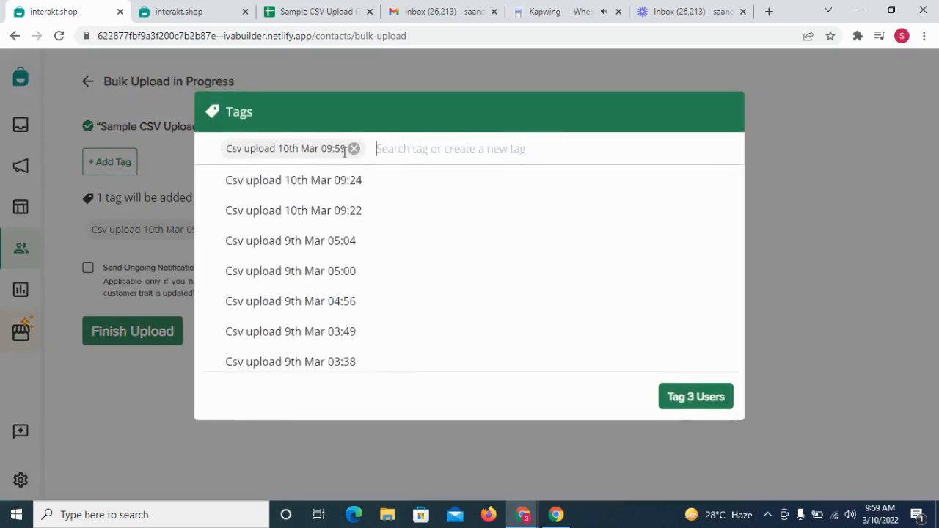
pyautogui.write('new cus')
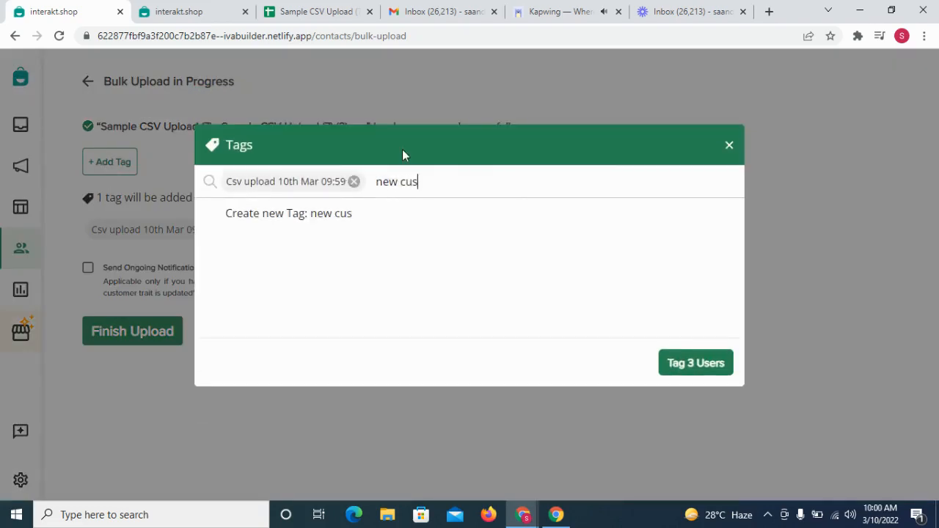
pyautogui.write('tomers')
pyautogui.click(360, 222)
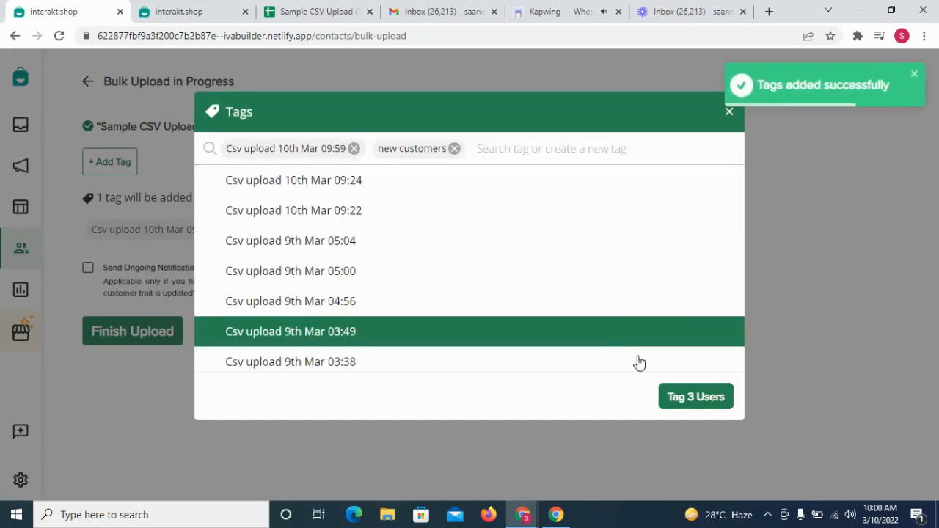
pyautogui.click(704, 403)
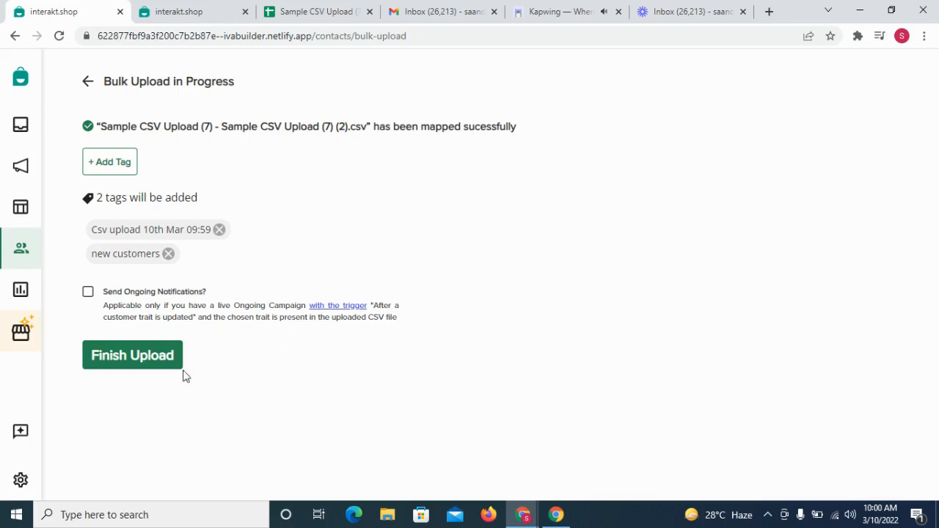
# - Finish the bulk upload and download the report of the two failed contacts
pyautogui.click(156, 359)
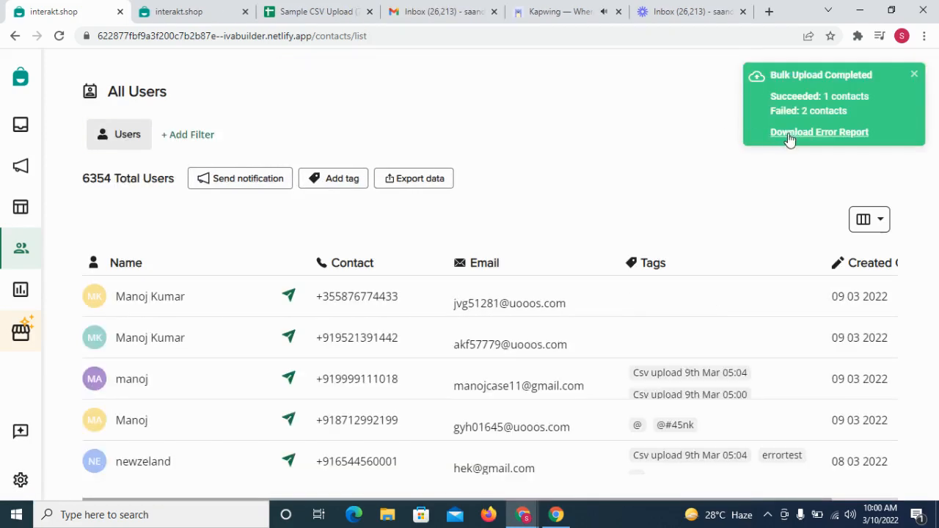
pyautogui.click(790, 133)
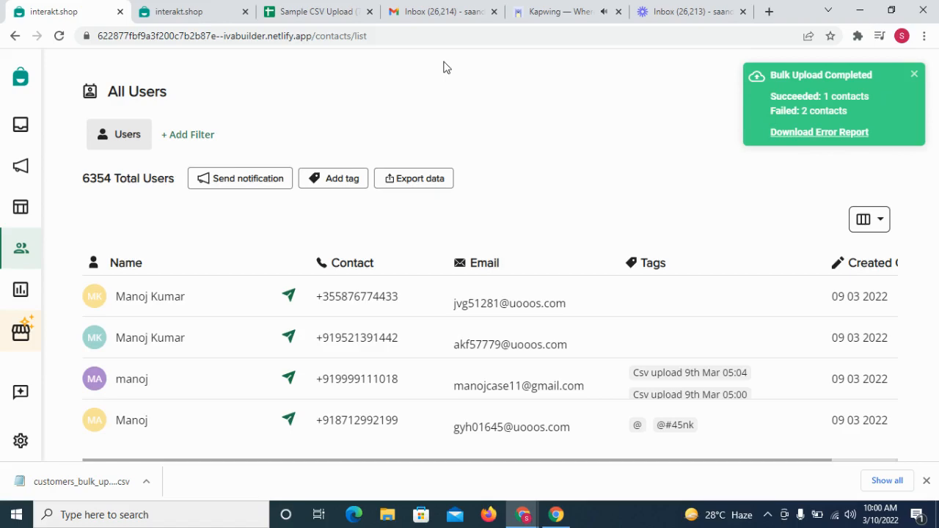
# - Read the contacts-imported confirmation email in the Gmail inbox
pyautogui.click(430, 9)
pyautogui.click(297, 180)
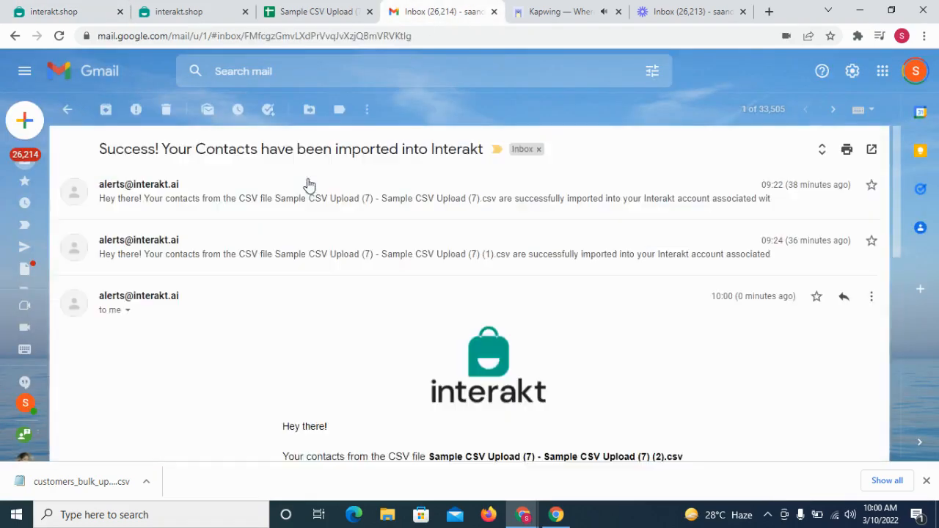
pyautogui.scroll(-2, 304, 326)
pyautogui.scroll(-1, 305, 326)
pyautogui.scroll(-2, 305, 326)
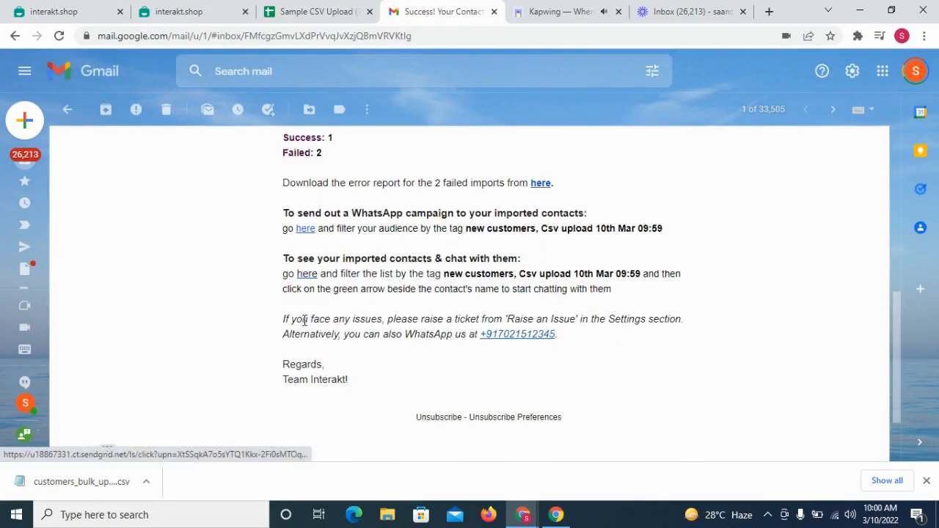
pyautogui.scroll(1, 305, 270)
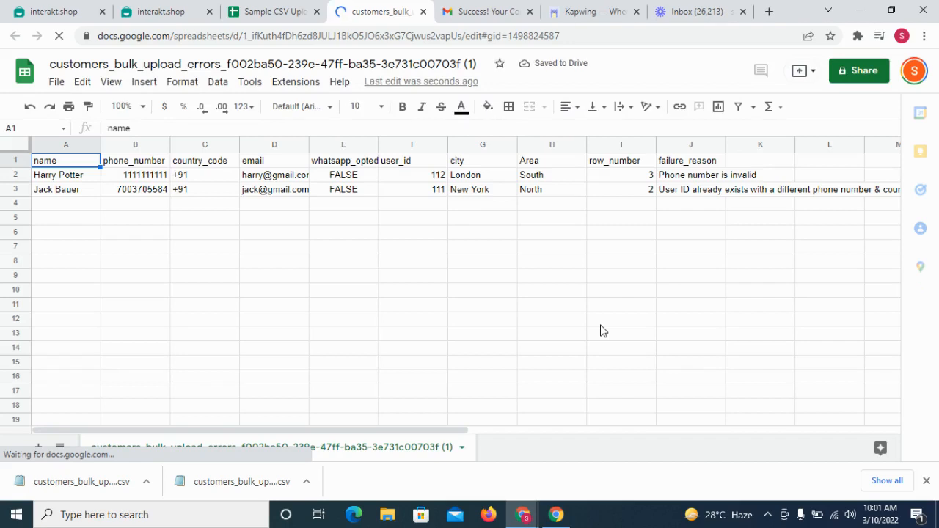
pyautogui.hscroll(1, 730, 245)
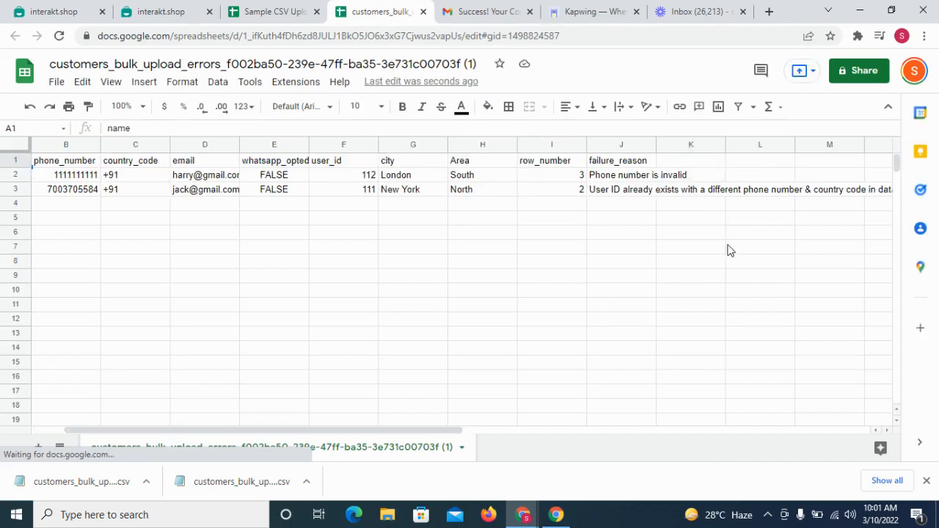
pyautogui.hscroll(1, 730, 247)
pyautogui.hscroll(1, 728, 250)
pyautogui.hscroll(-3, 728, 251)
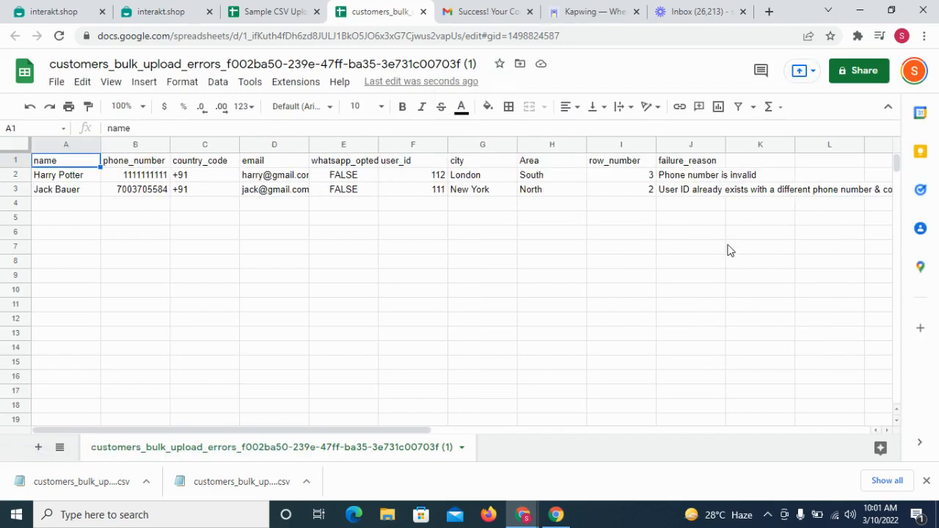
# - Start a new one-time campaign from scratch and expand the audience selection
pyautogui.hotkey('ctrl', '1')
pyautogui.click(866, 97)
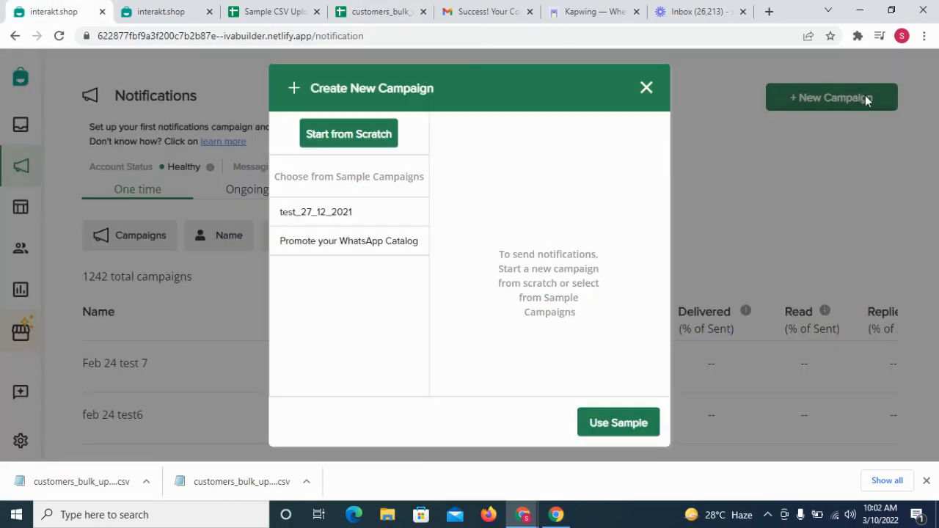
pyautogui.click(379, 132)
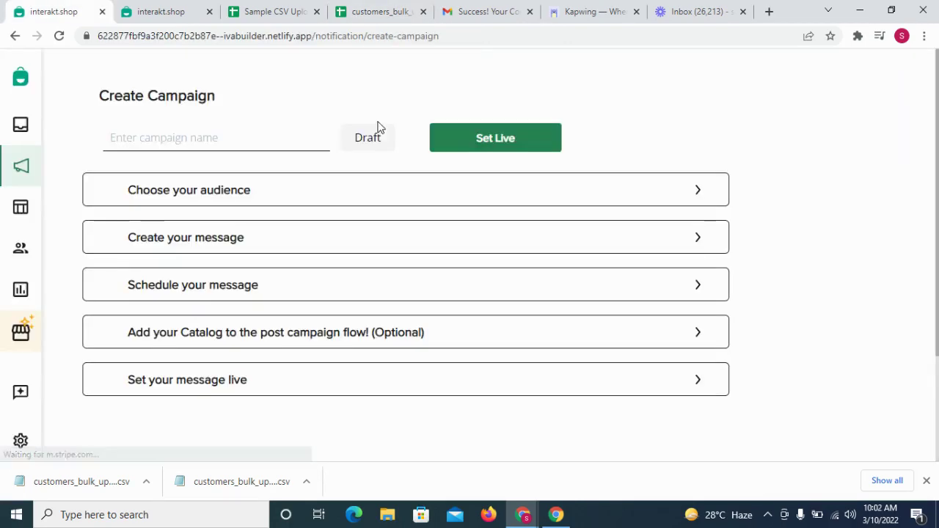
pyautogui.click(331, 188)
pyautogui.scroll(-2, 243, 281)
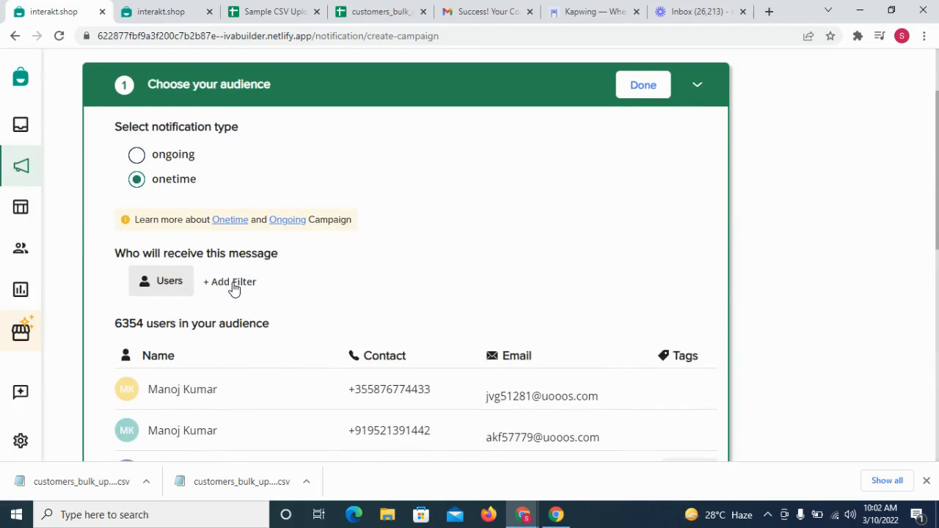
# - Add a Tags audience filter with the 'is' condition
pyautogui.click(234, 285)
pyautogui.write('new')
pyautogui.press('BackSpace')
pyautogui.press('BackSpace')
pyautogui.press('BackSpace')
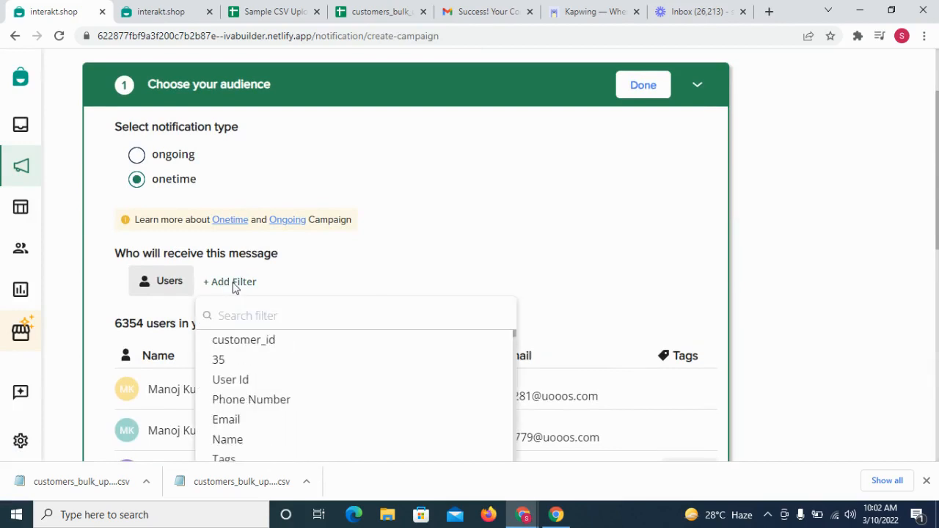
pyautogui.write('tags')
pyautogui.click(235, 339)
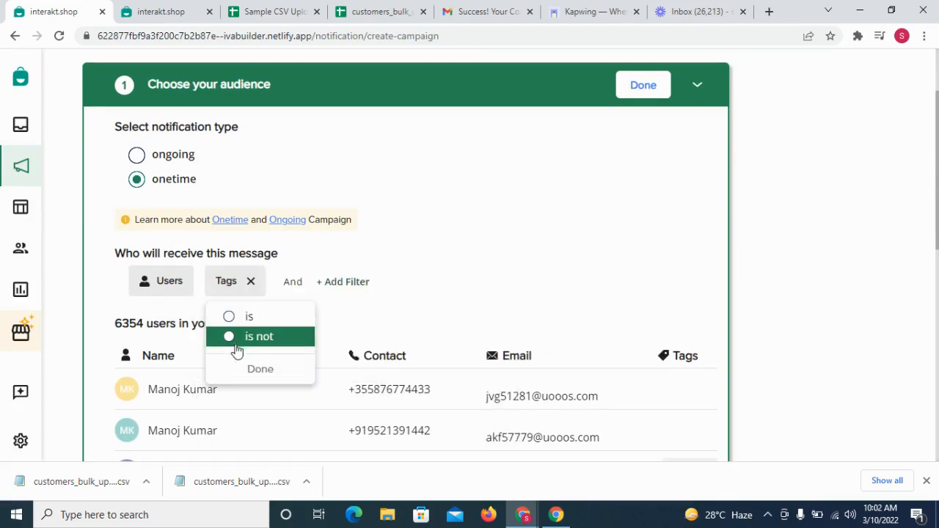
pyautogui.click(270, 320)
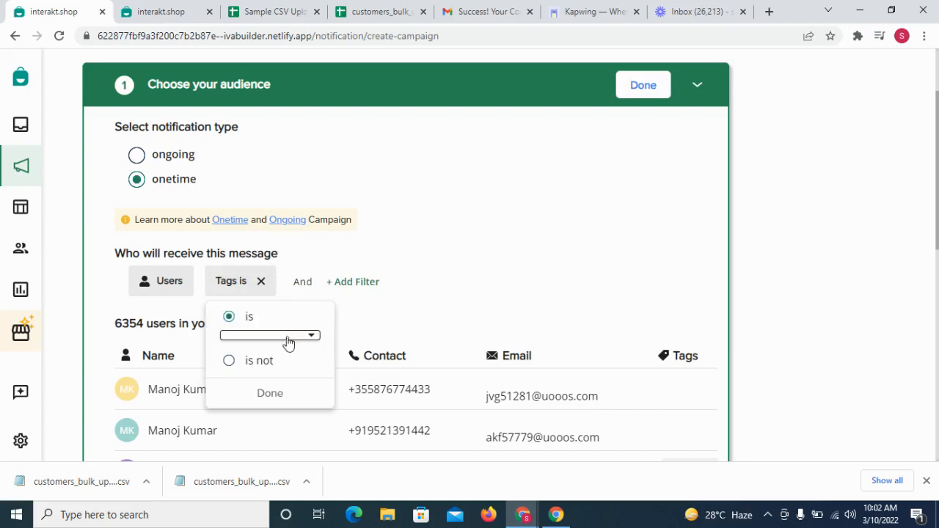